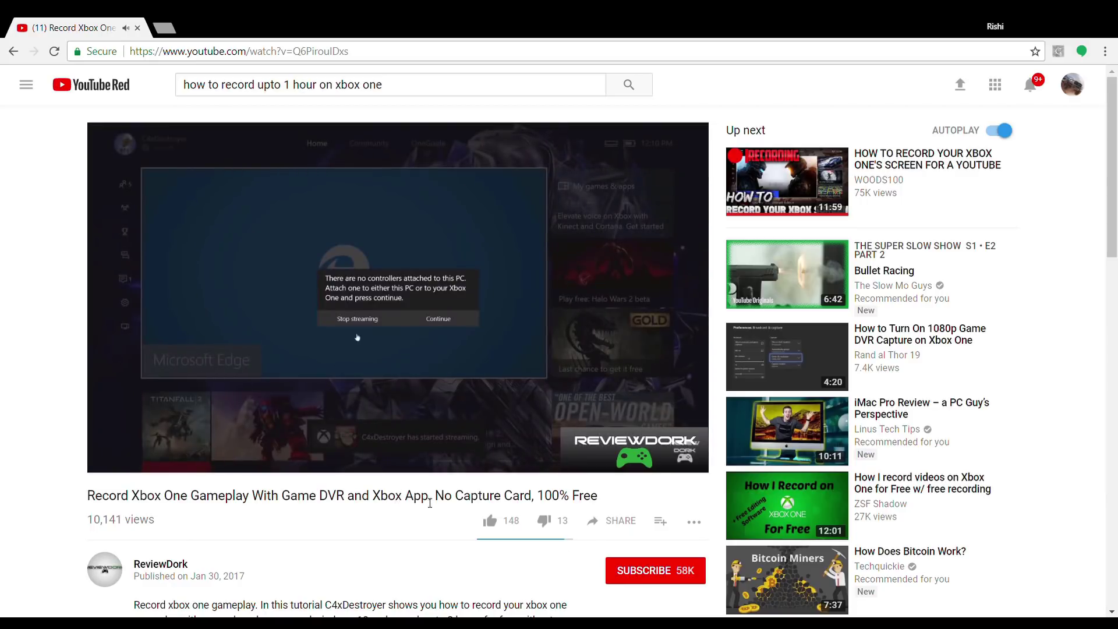
# Step: Highlight the Game DVR tutorial video's title and view count on YouTube
pyautogui.moveTo(450, 503); pyautogui.dragTo(570, 516)
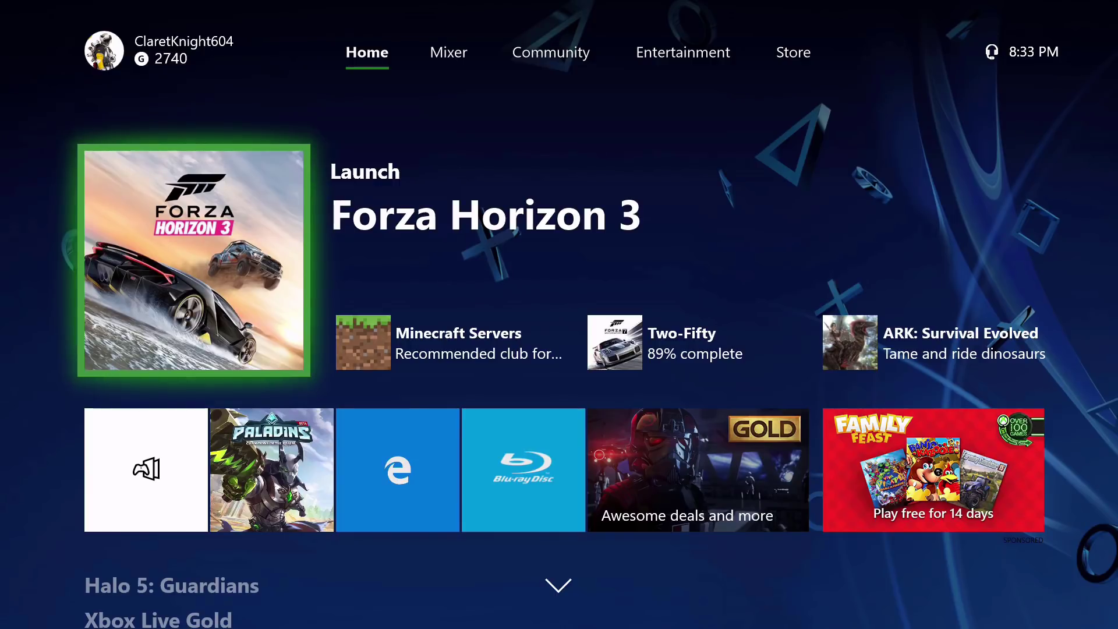
# Step: From the Xbox guide, open Advanced settings under Broadcast & capture to reach the passkey prompt
pyautogui.press('super')
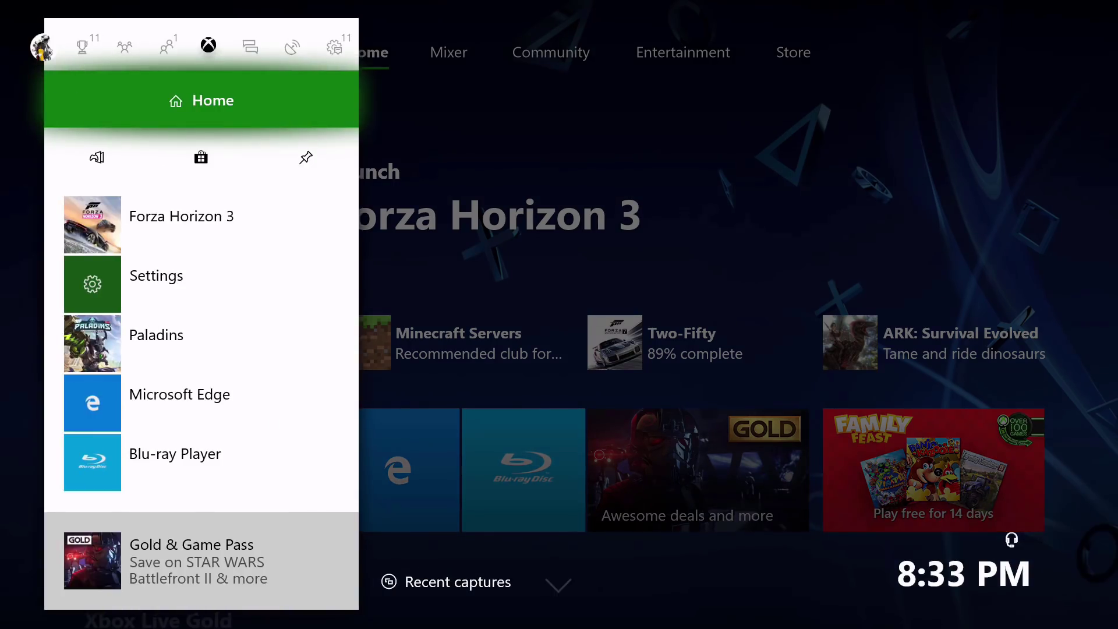
pyautogui.press('Right')
pyautogui.press('Right')
pyautogui.press('Right')
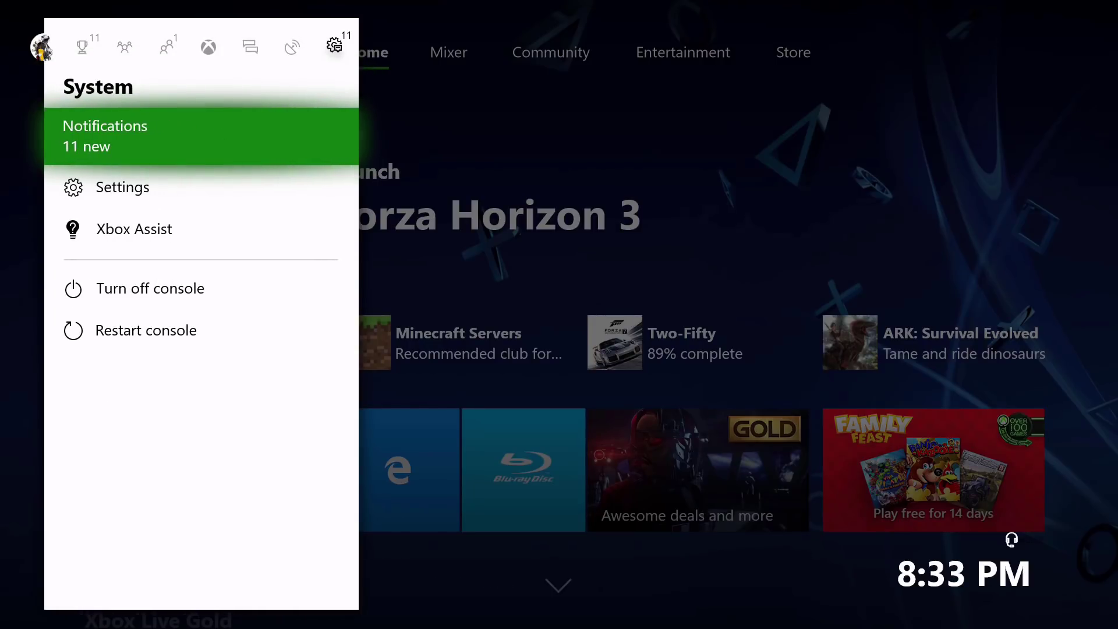
pyautogui.press('Left')
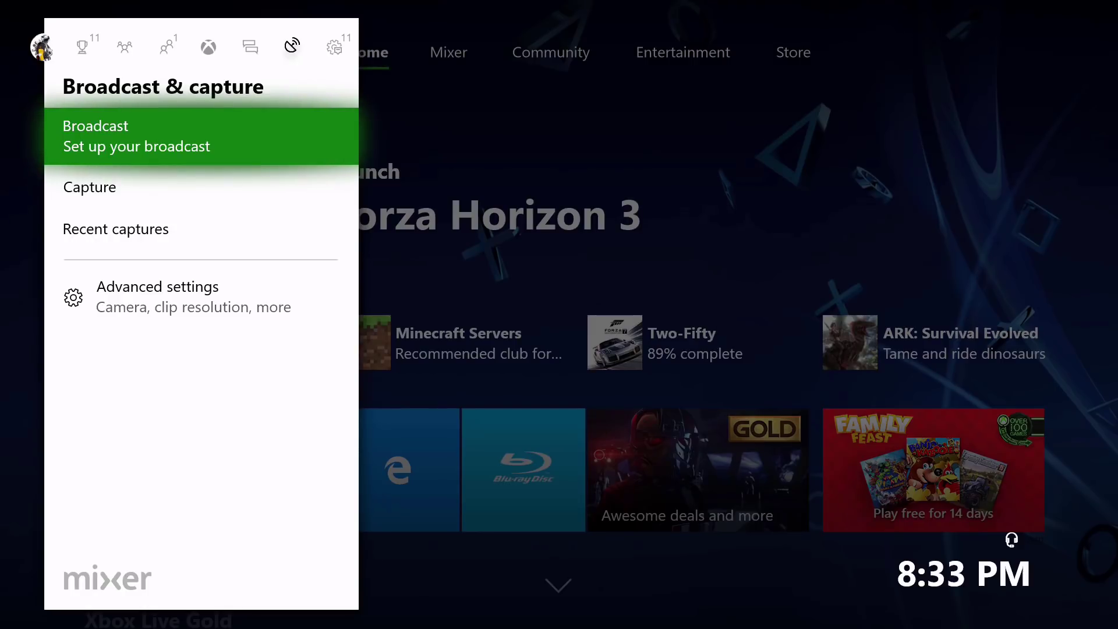
pyautogui.press('Down')
pyautogui.press('Down')
pyautogui.press('Down')
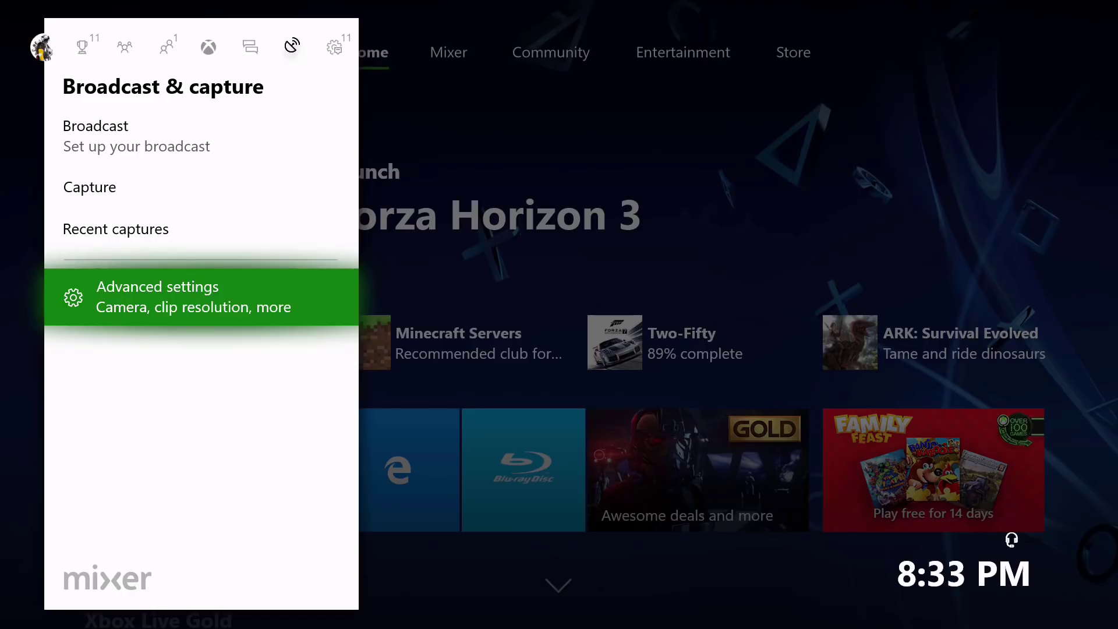
pyautogui.press('Return')
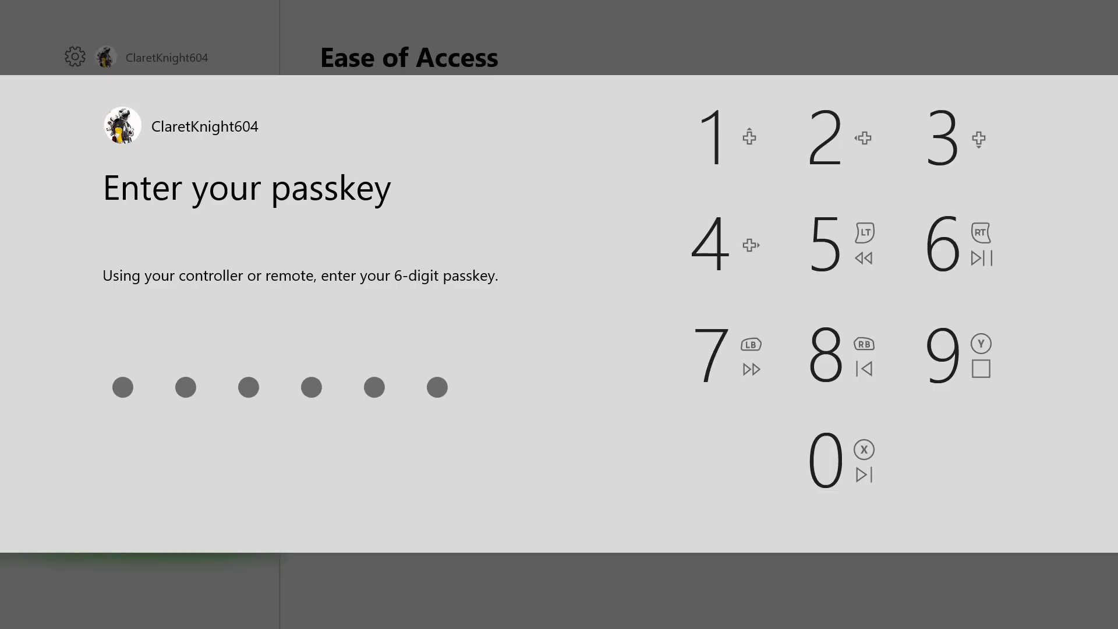
# Step: Enter the account passkey and review the Record that duration options
pyautogui.write('******')
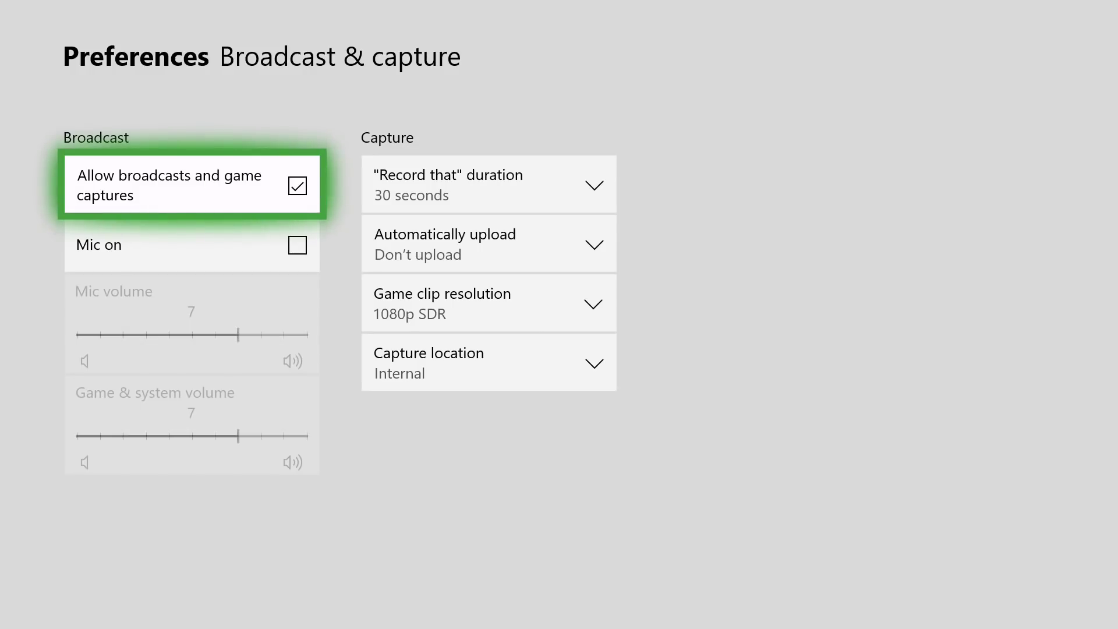
pyautogui.press('Right')
pyautogui.press('Left')
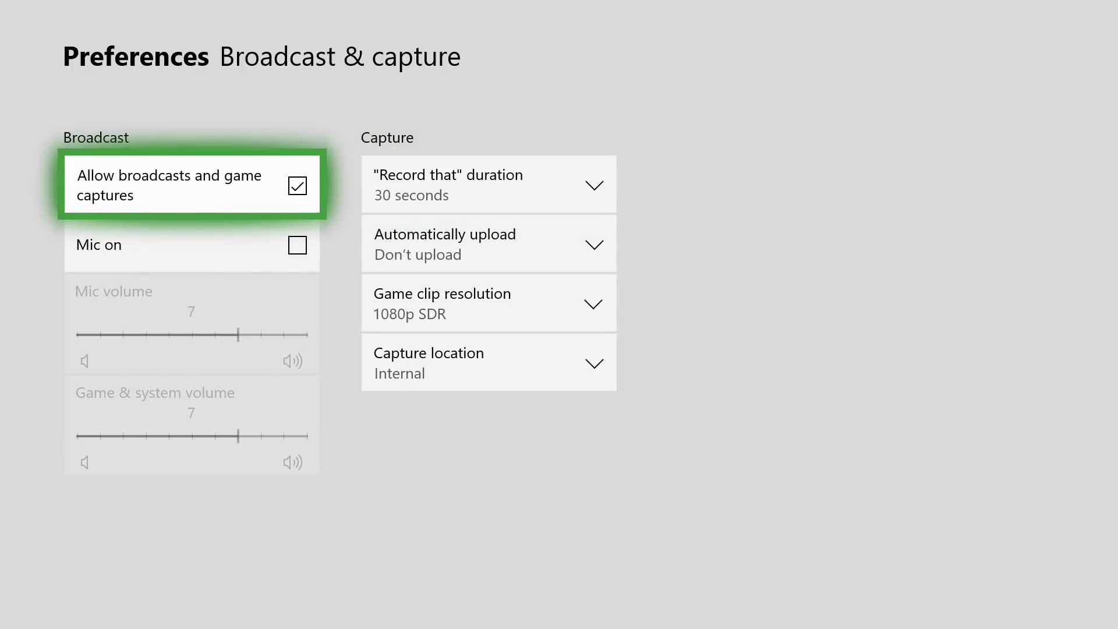
pyautogui.press('Right')
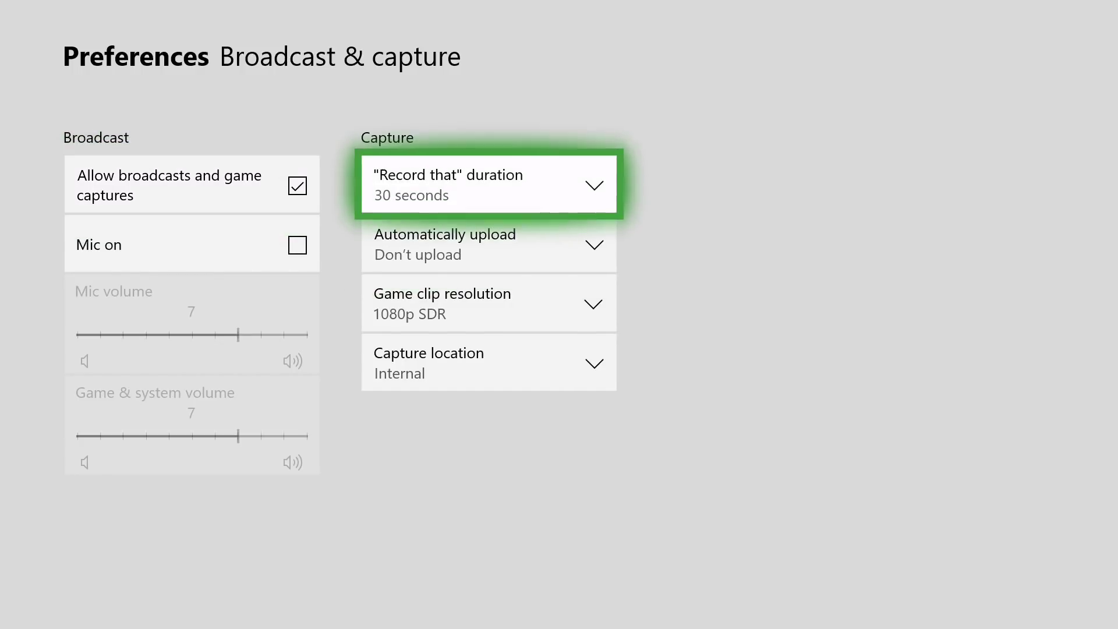
pyautogui.press('Down')
pyautogui.press('Up')
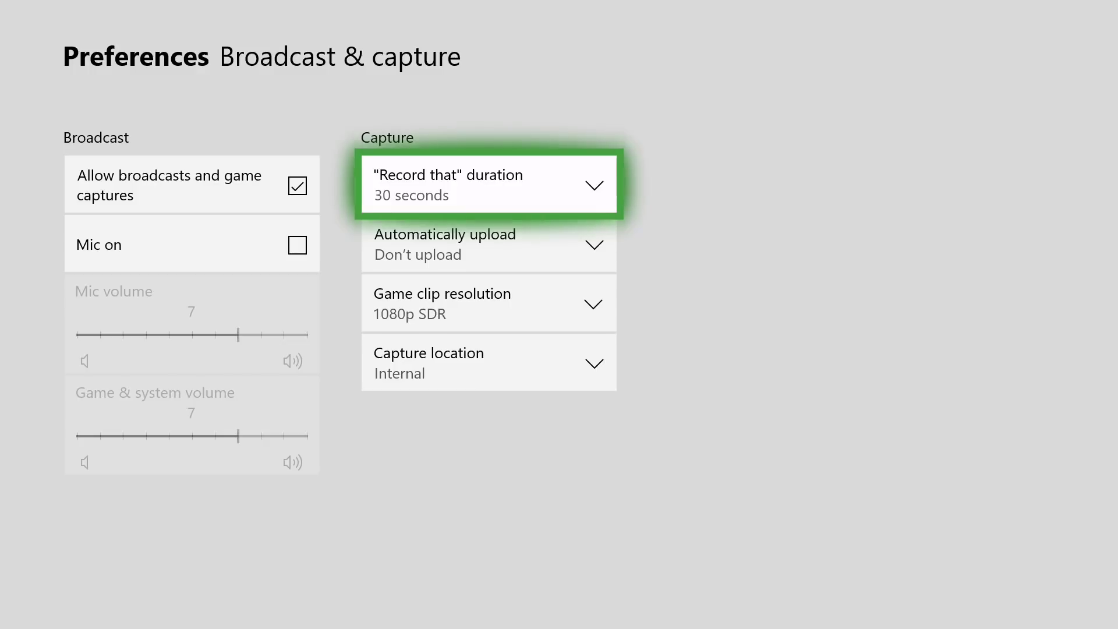
pyautogui.press('Return')
pyautogui.press('Return')
# Step: Compare the 720p and 1080p SDR clip length limits, keeping 1080p SDR
pyautogui.press('Down')
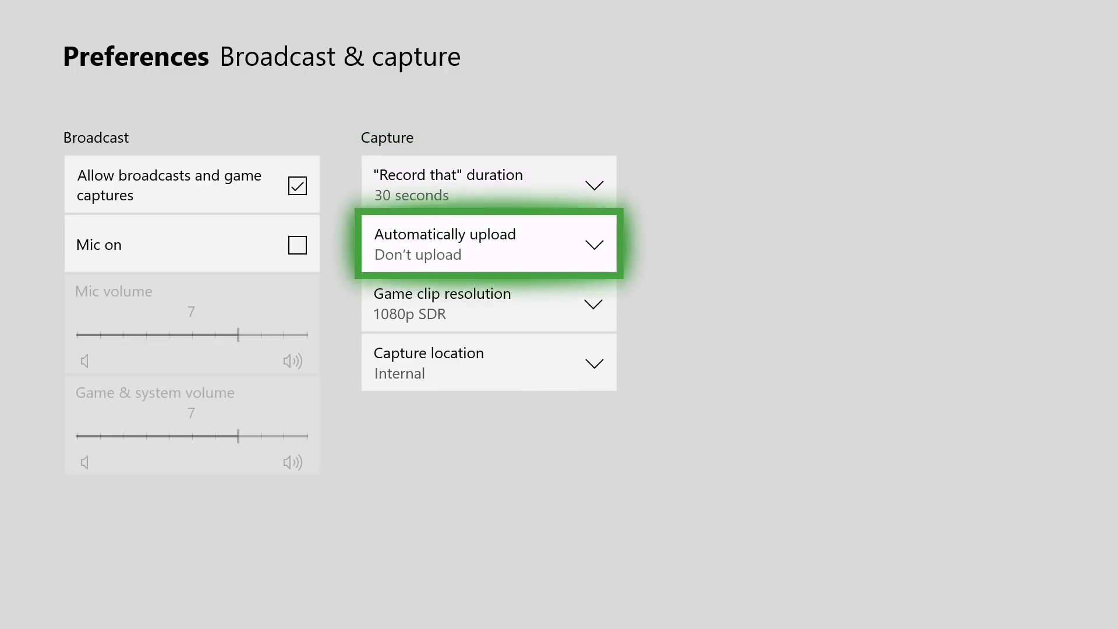
pyautogui.press('Down')
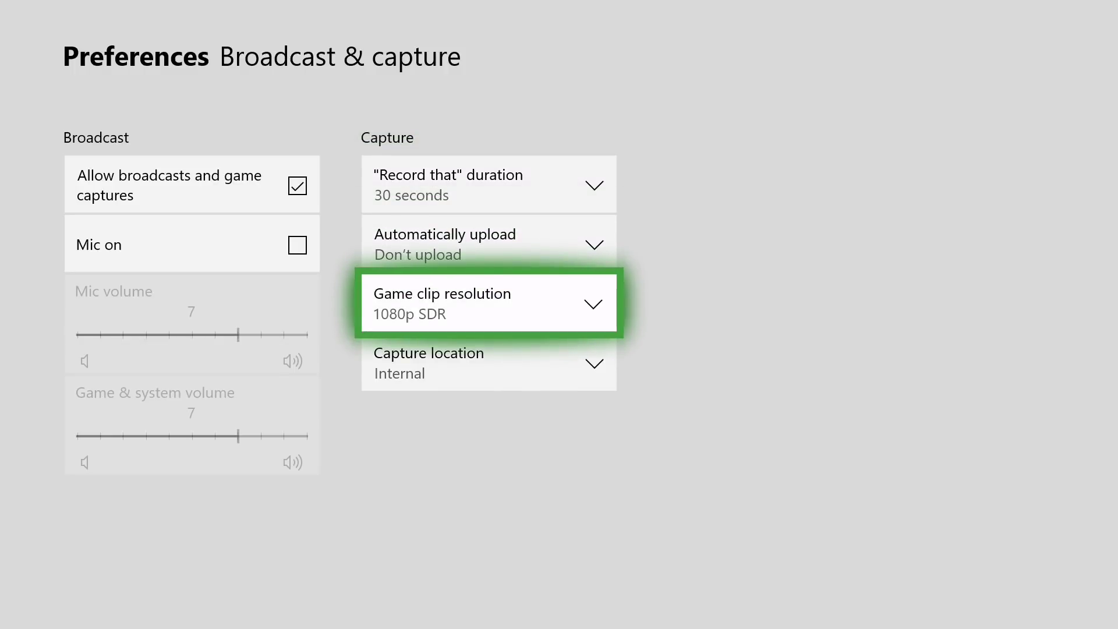
pyautogui.press('Return')
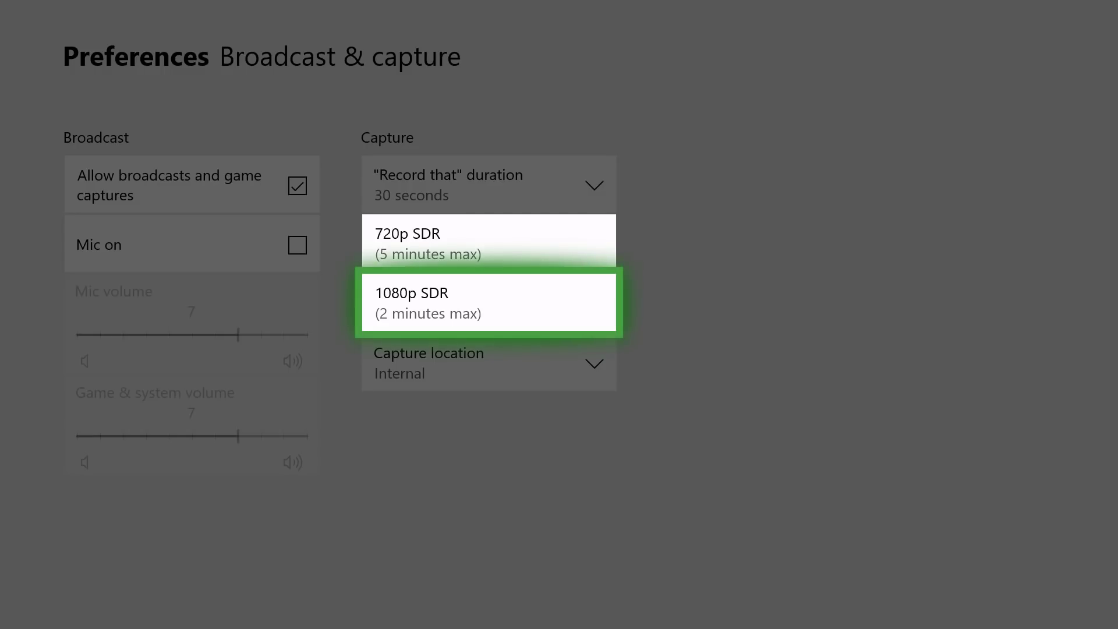
pyautogui.press('Up')
pyautogui.press('Down')
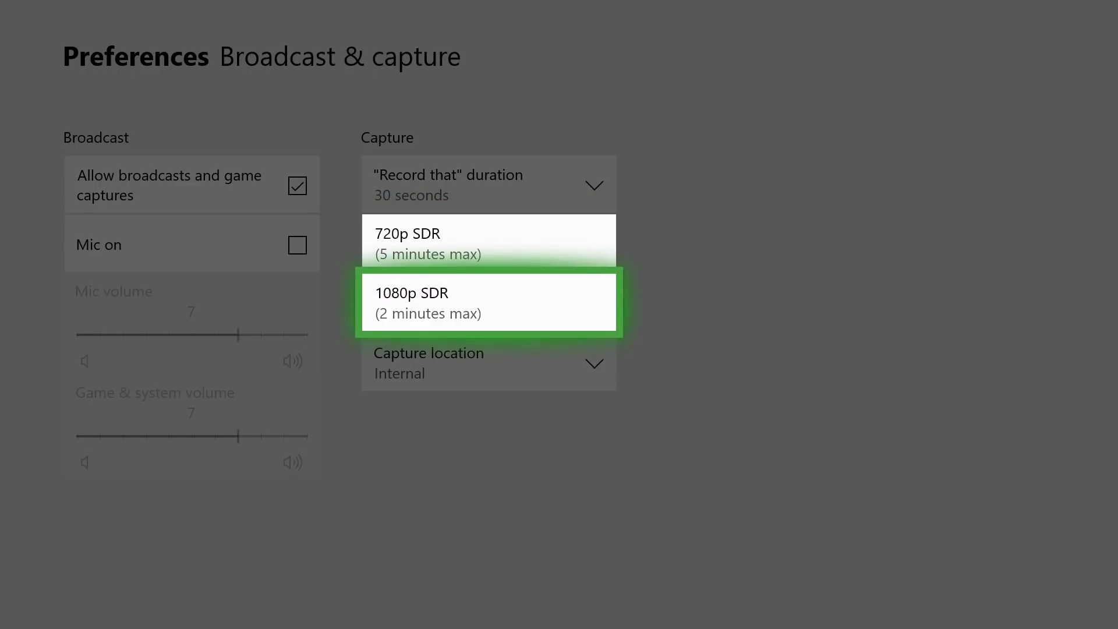
pyautogui.press('Up')
pyautogui.press('Down')
pyautogui.press('Up')
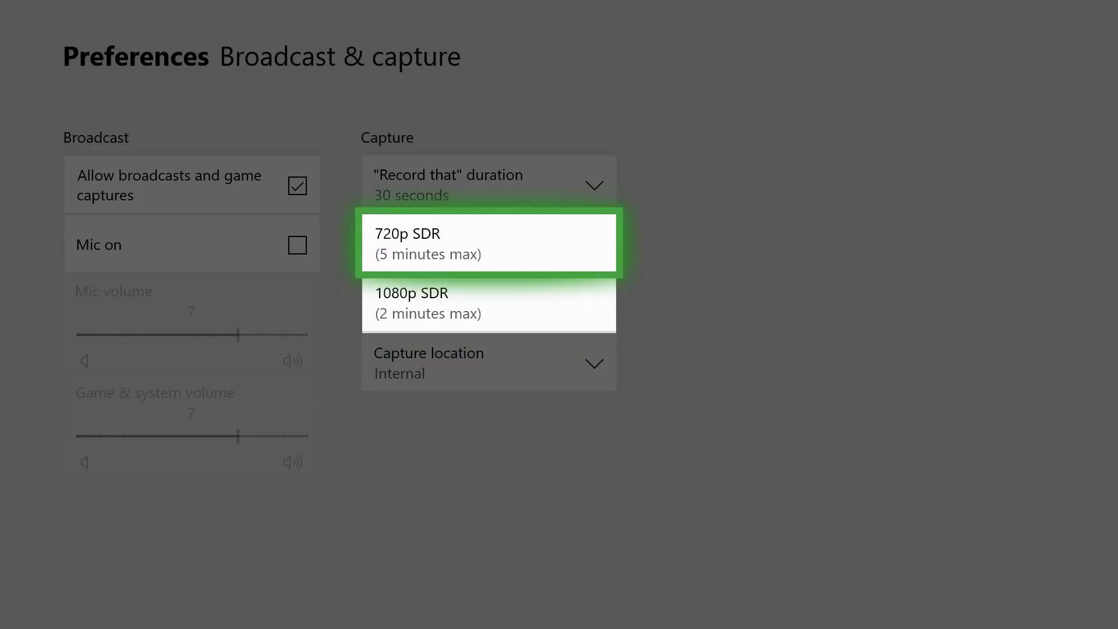
pyautogui.press('Down')
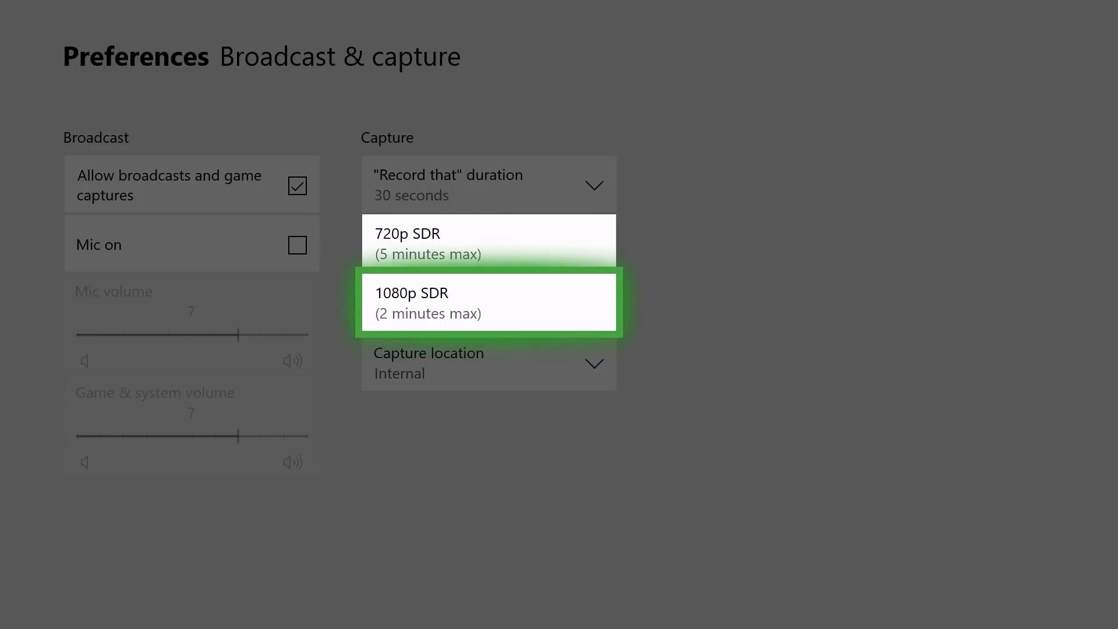
pyautogui.press('Return')
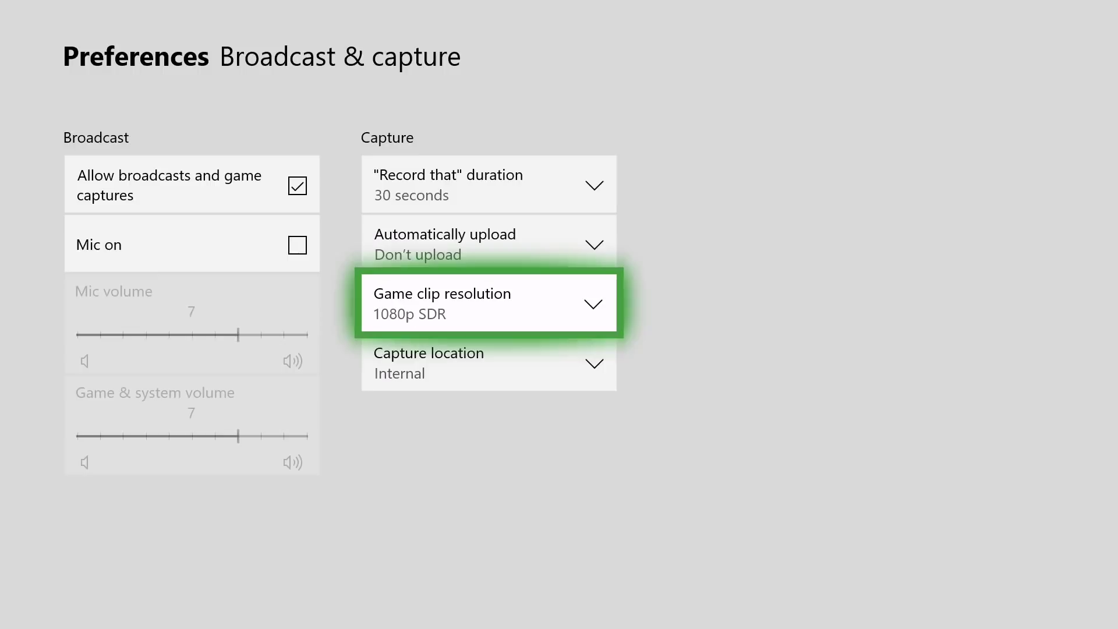
pyautogui.press('Down')
pyautogui.press('Return')
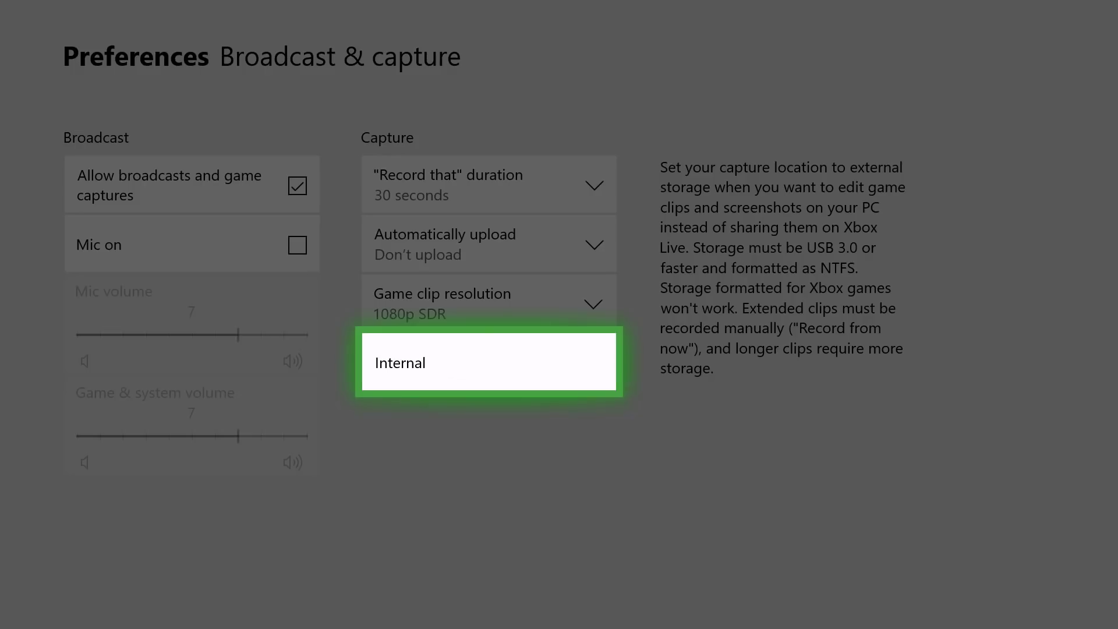
pyautogui.press('Return')
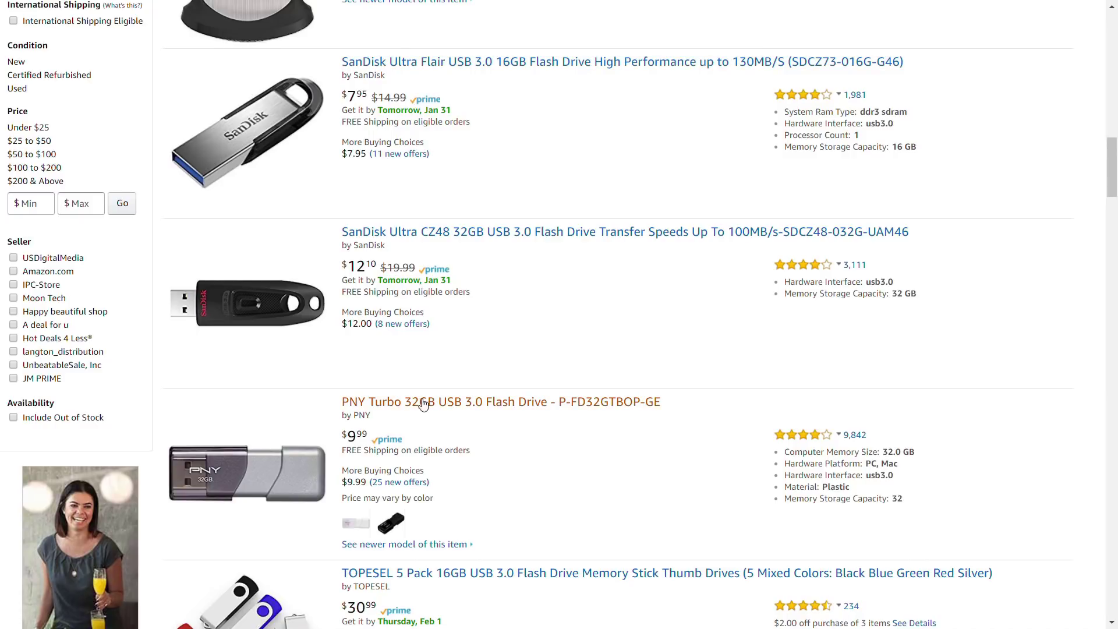
# Step: Scroll through the Amazon listings for USB 3.0 flash drives
pyautogui.scroll(-8, 492, 312)
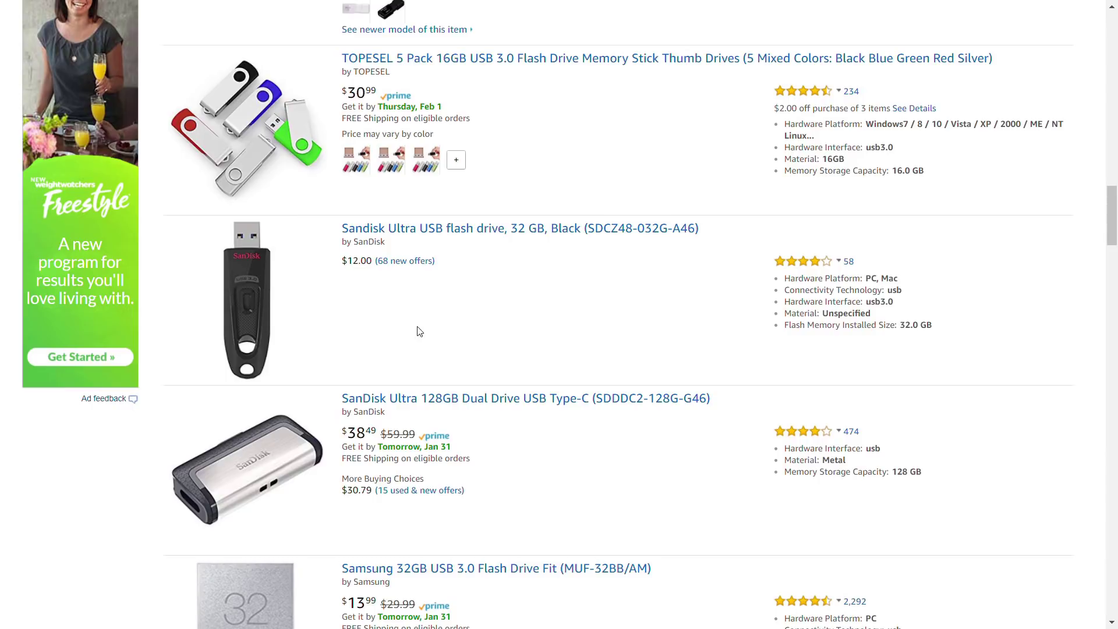
pyautogui.scroll(-4, 422, 326)
pyautogui.scroll(-3, 503, 434)
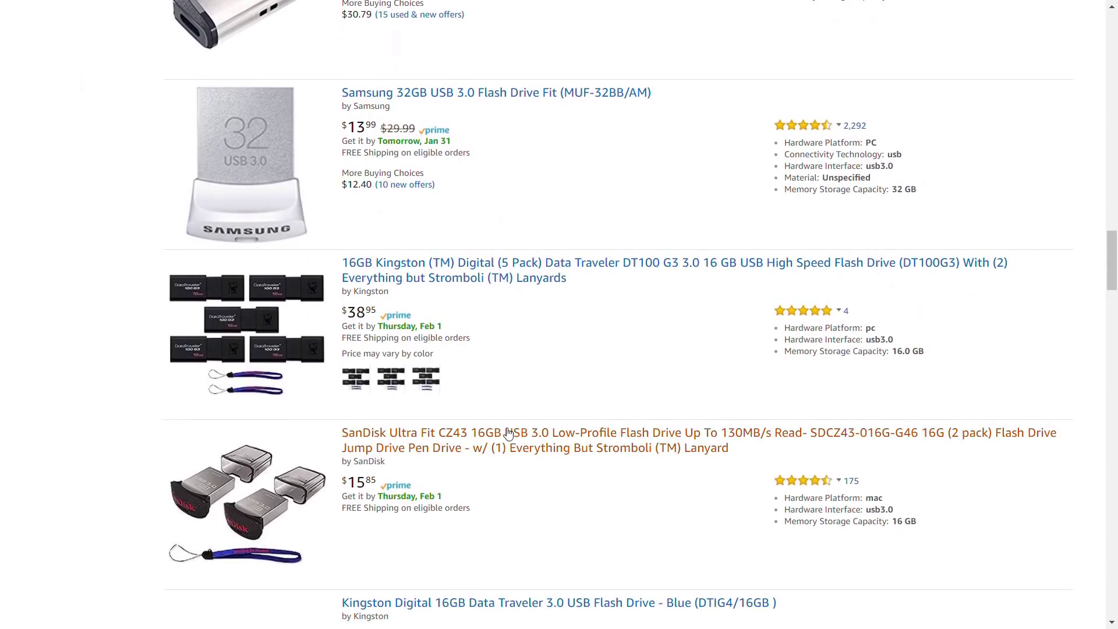
pyautogui.scroll(-3, 528, 403)
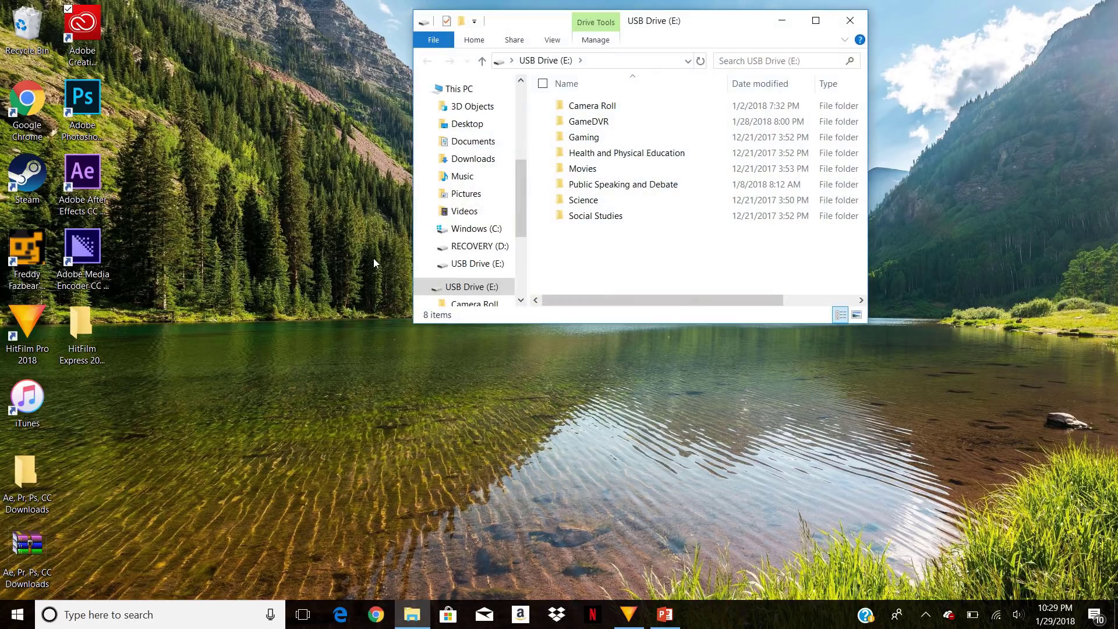
# Step: Maximize the USB Drive (E:) File Explorer window to full screen
pyautogui.click(815, 20)
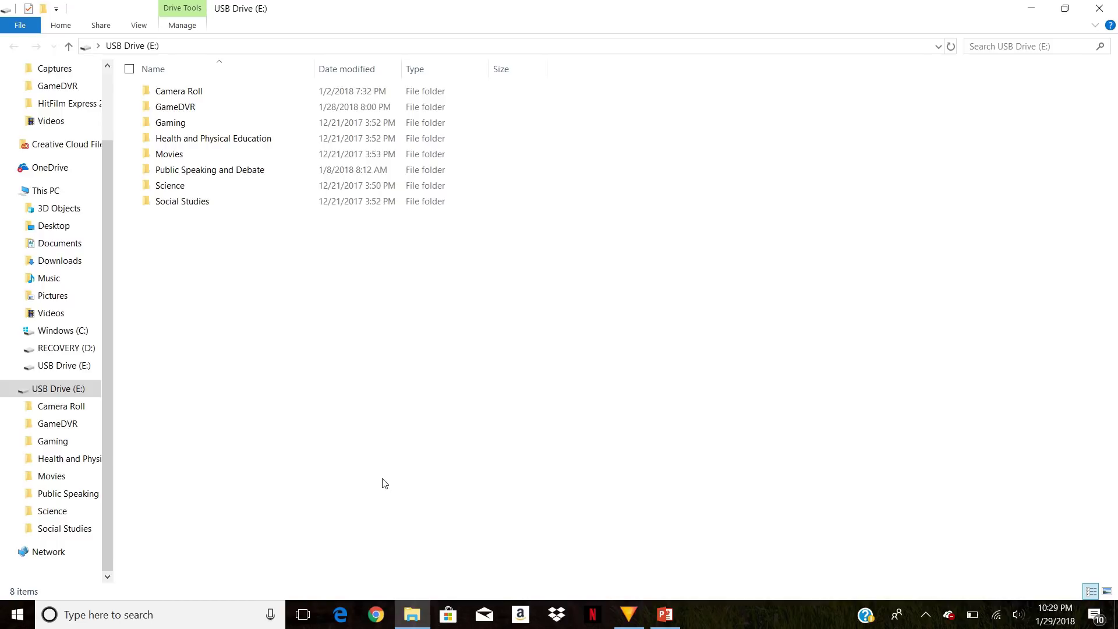
# Step: Open Format for USB Drive (E:) and choose NTFS as the file system
pyautogui.rightClick(79, 390)
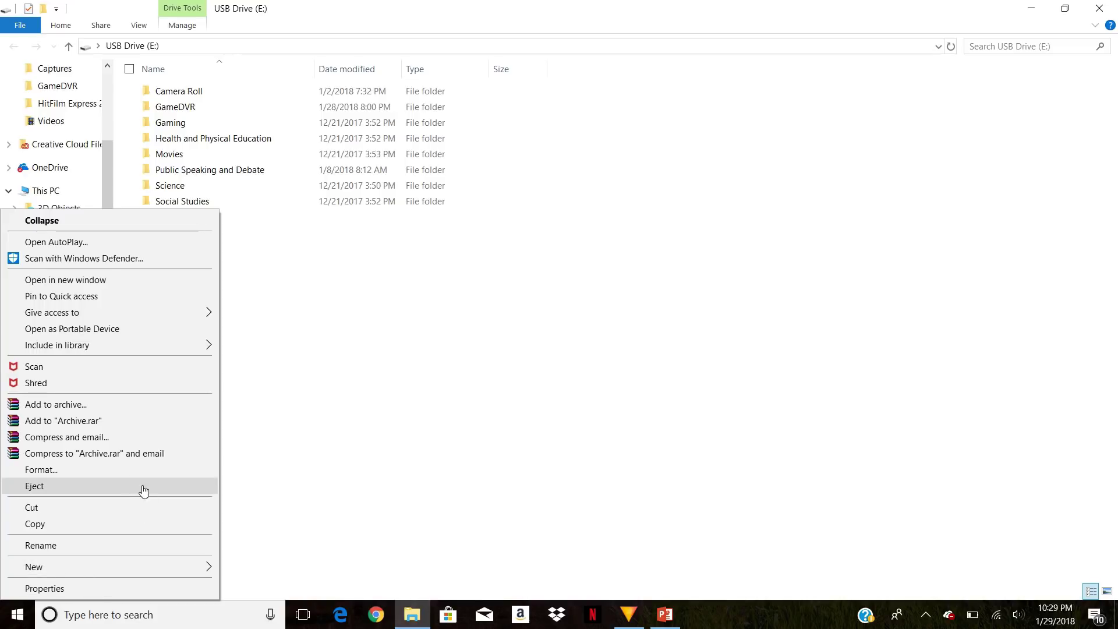
pyautogui.click(108, 471)
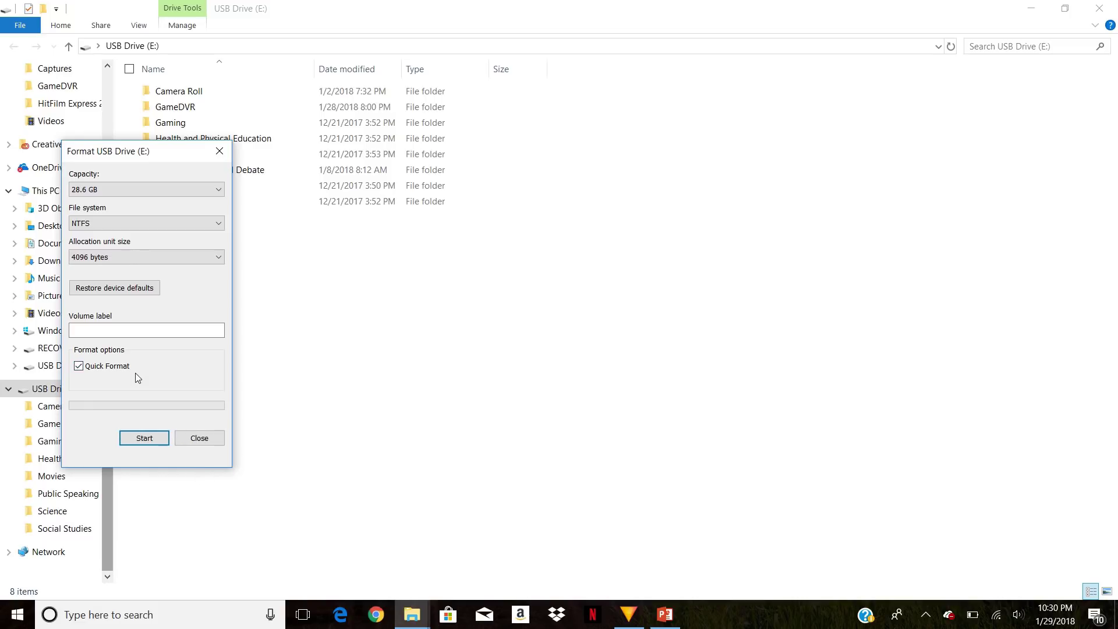
pyautogui.click(195, 228)
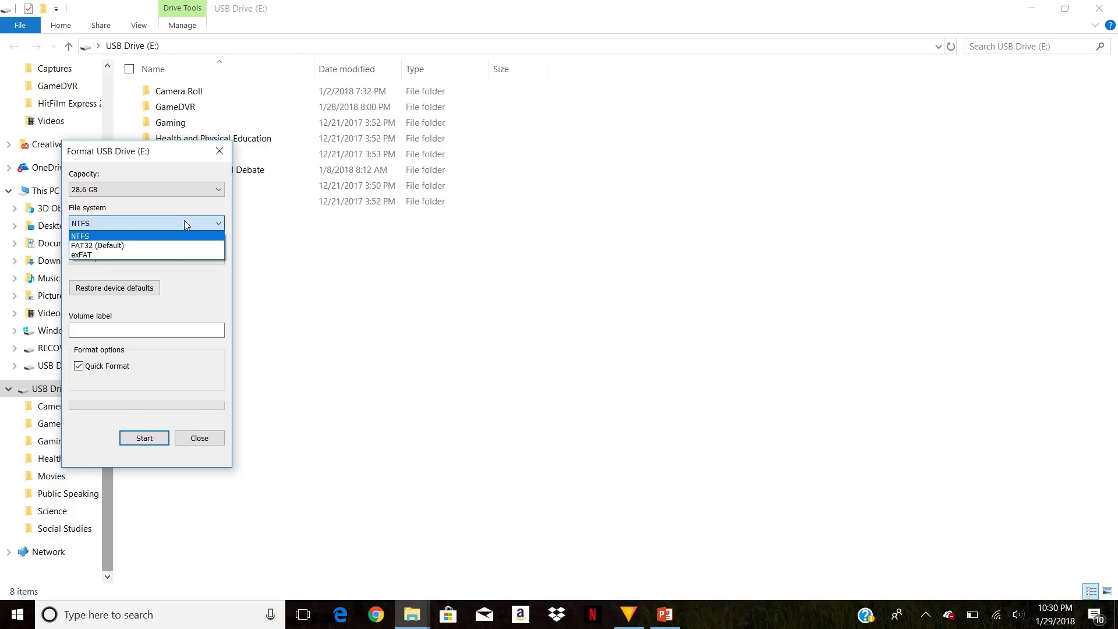
pyautogui.click(184, 221)
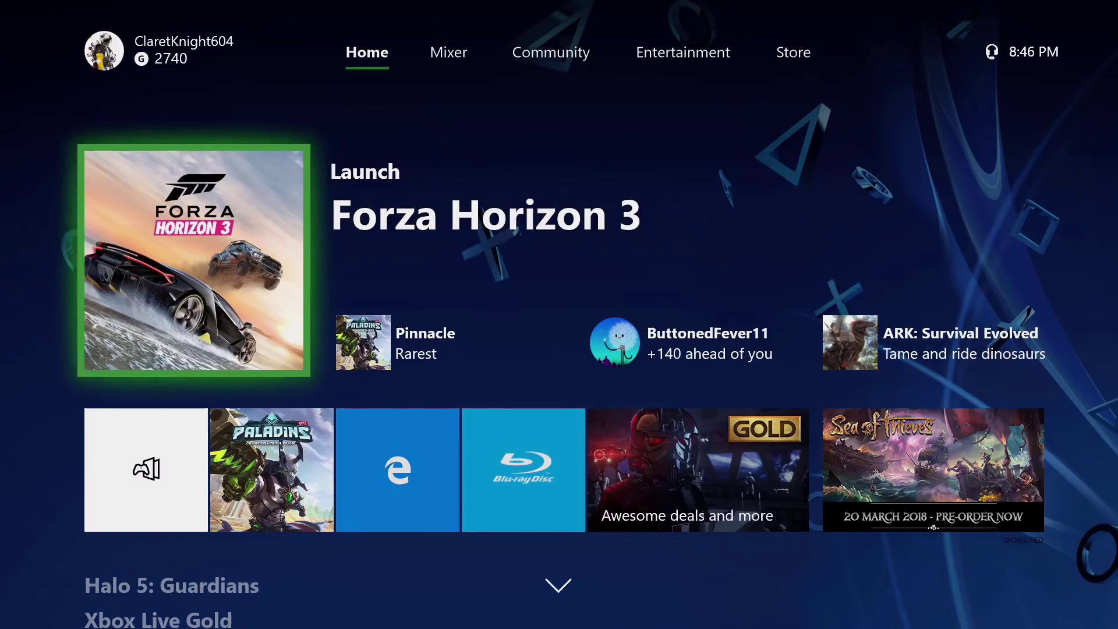
# Step: From the Xbox guide, open Broadcast & capture's Advanced settings again
pyautogui.press('super')
pyautogui.press('Right')
pyautogui.press('Right')
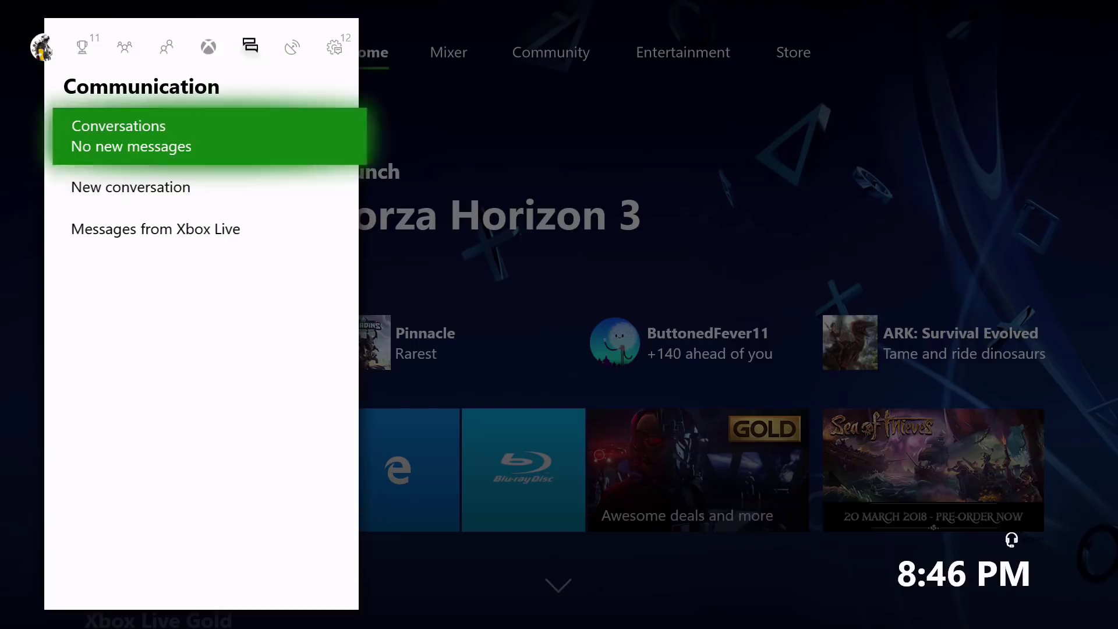
pyautogui.press('Down')
pyautogui.press('Down')
pyautogui.press('Down')
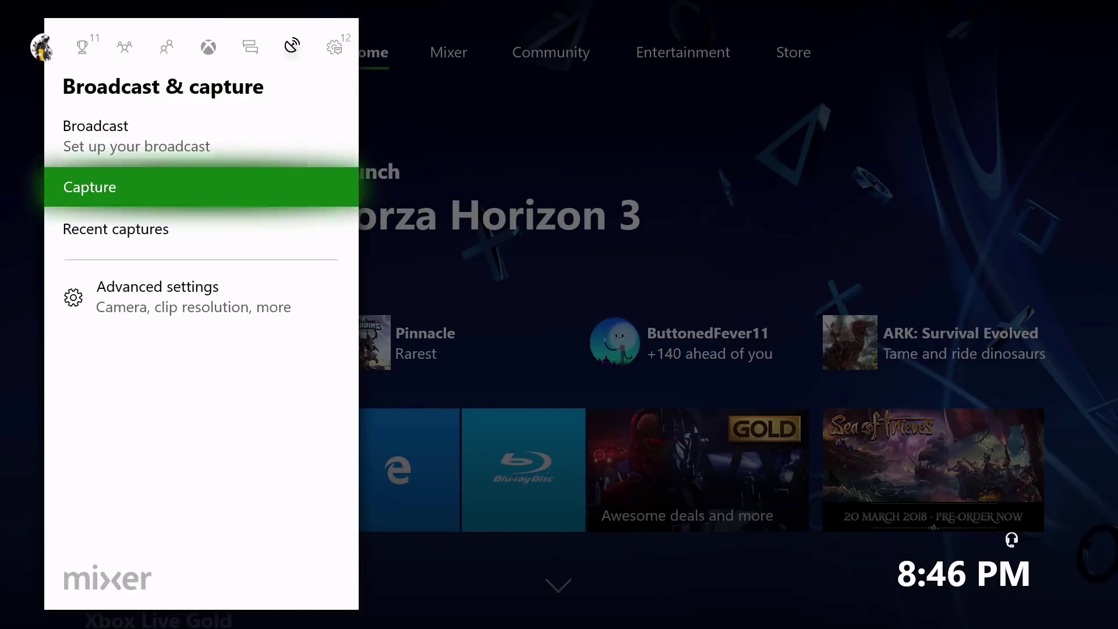
pyautogui.press('Return')
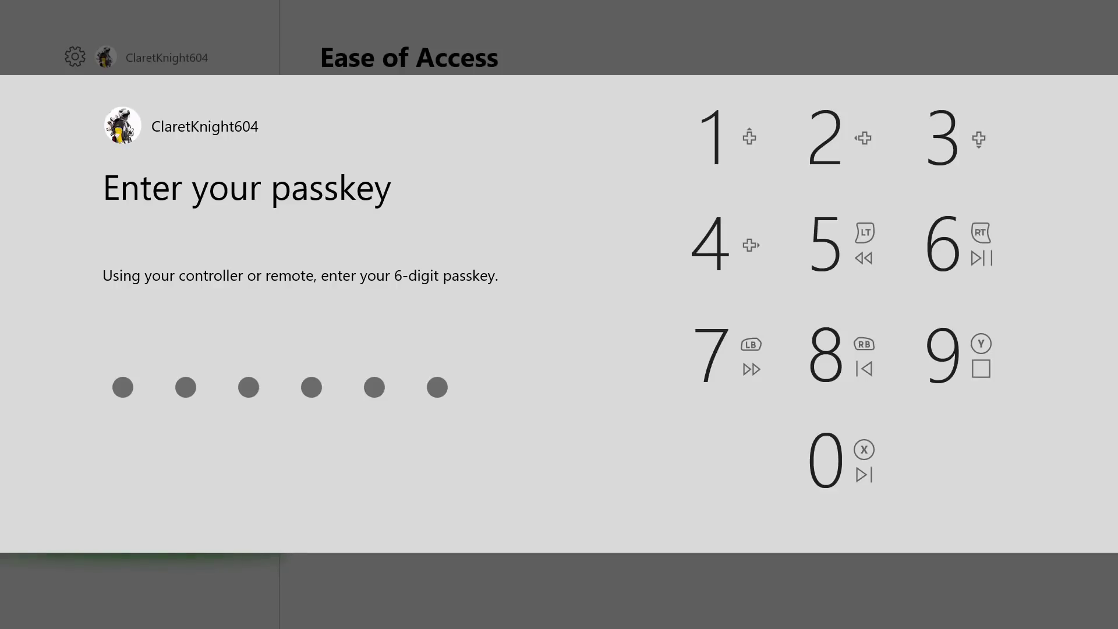
# Step: Enter the passkey and set Capture location to External
pyautogui.write('******')
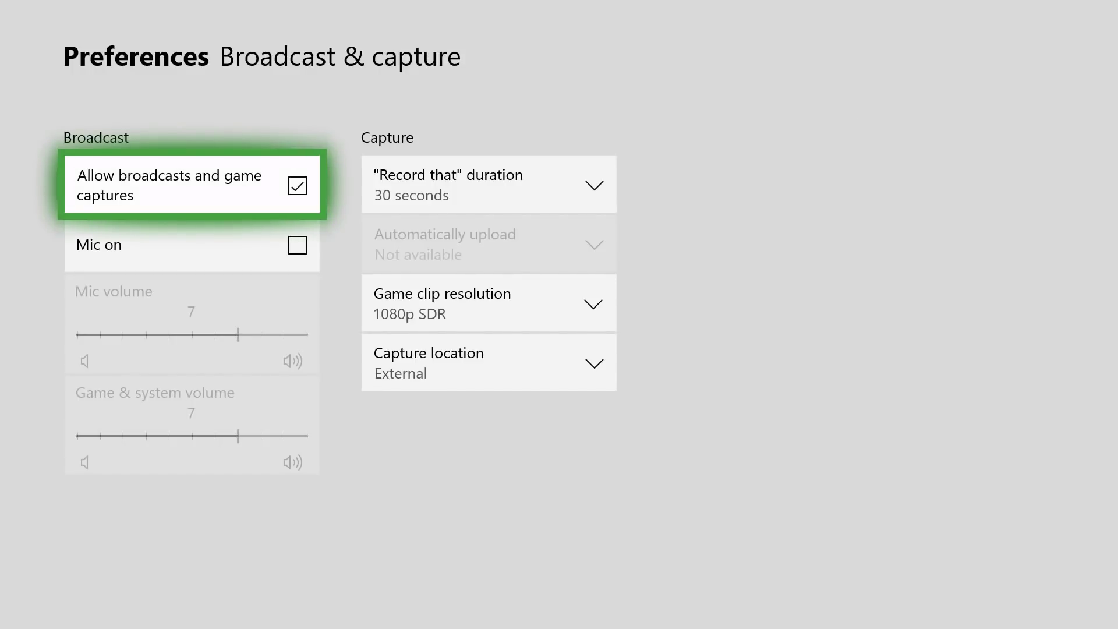
pyautogui.press('Right')
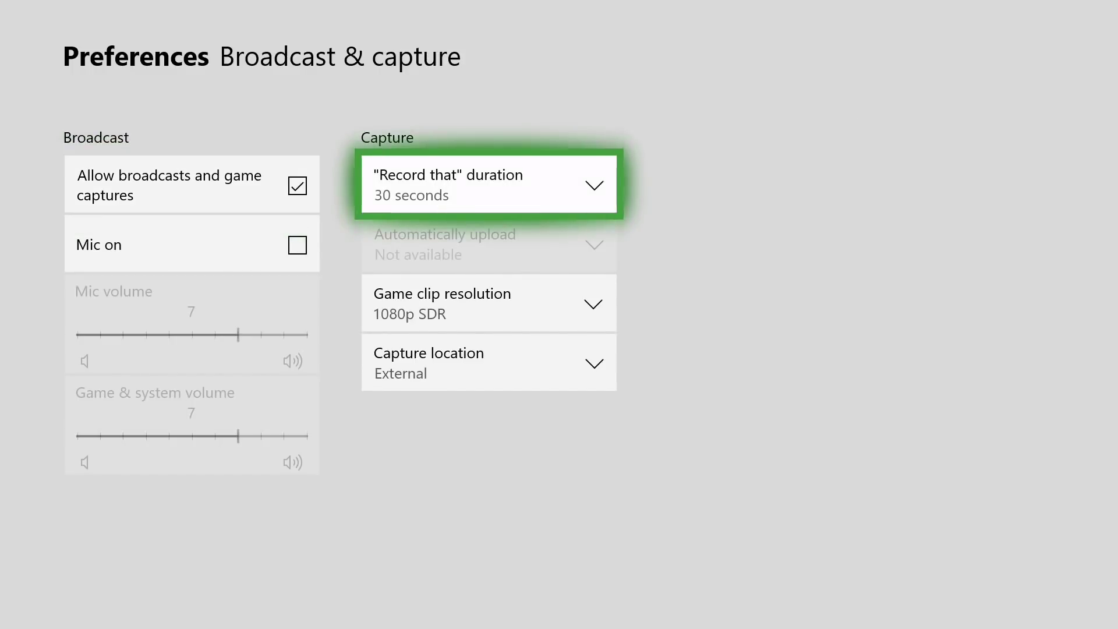
pyautogui.press('Down')
pyautogui.press('Down')
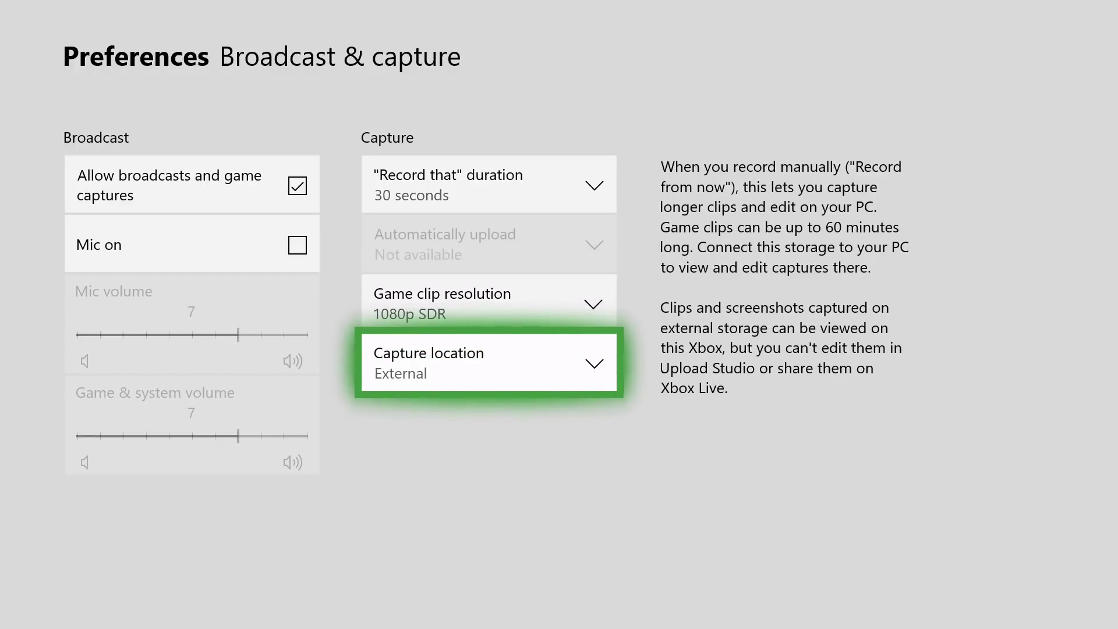
pyautogui.press('Return')
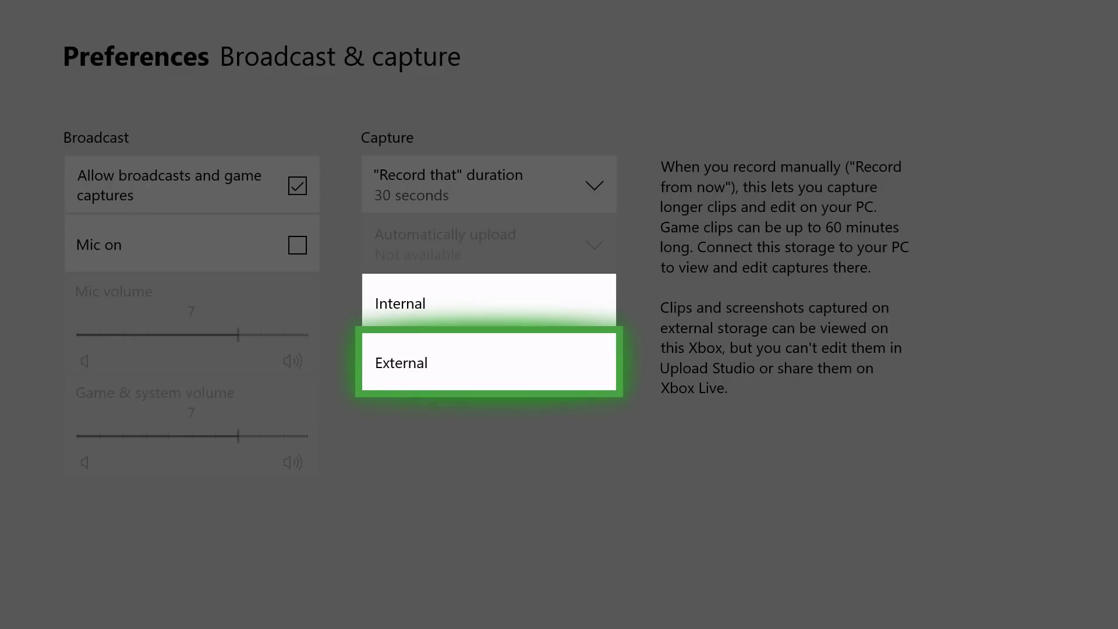
pyautogui.press('Up')
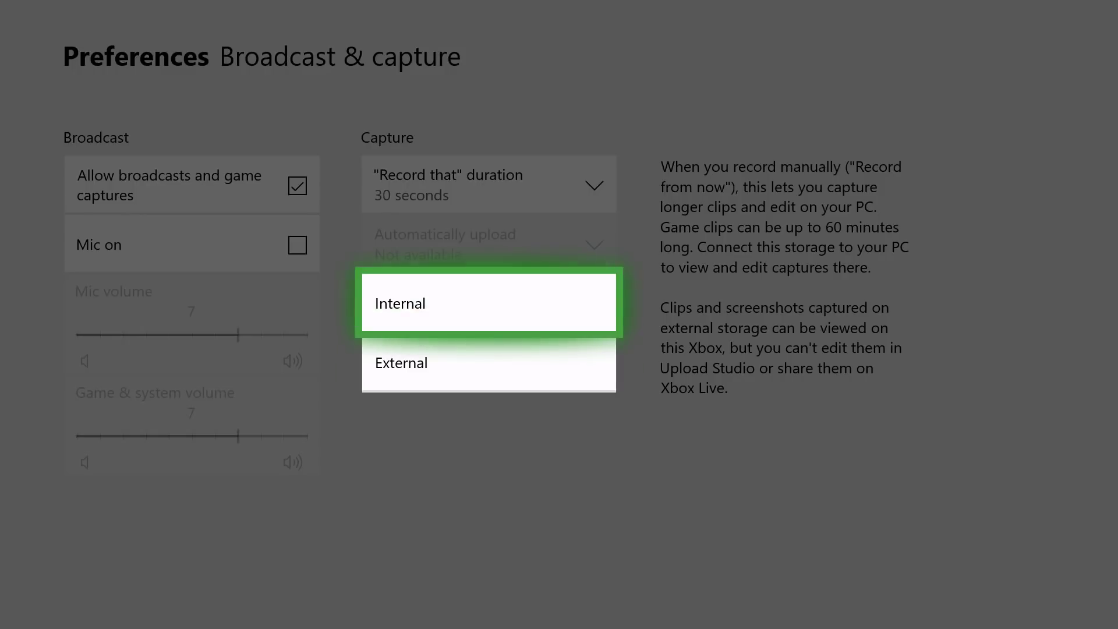
pyautogui.press('Down')
pyautogui.press('Return')
# Step: Keep game clip resolution at 1080p SDR
pyautogui.press('Up')
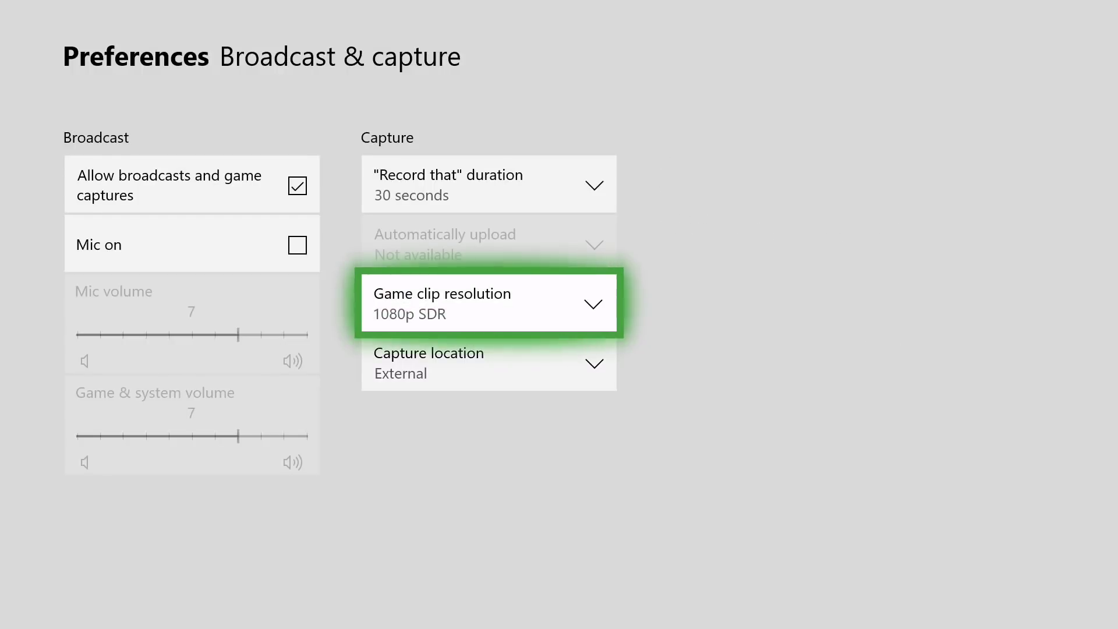
pyautogui.press('Return')
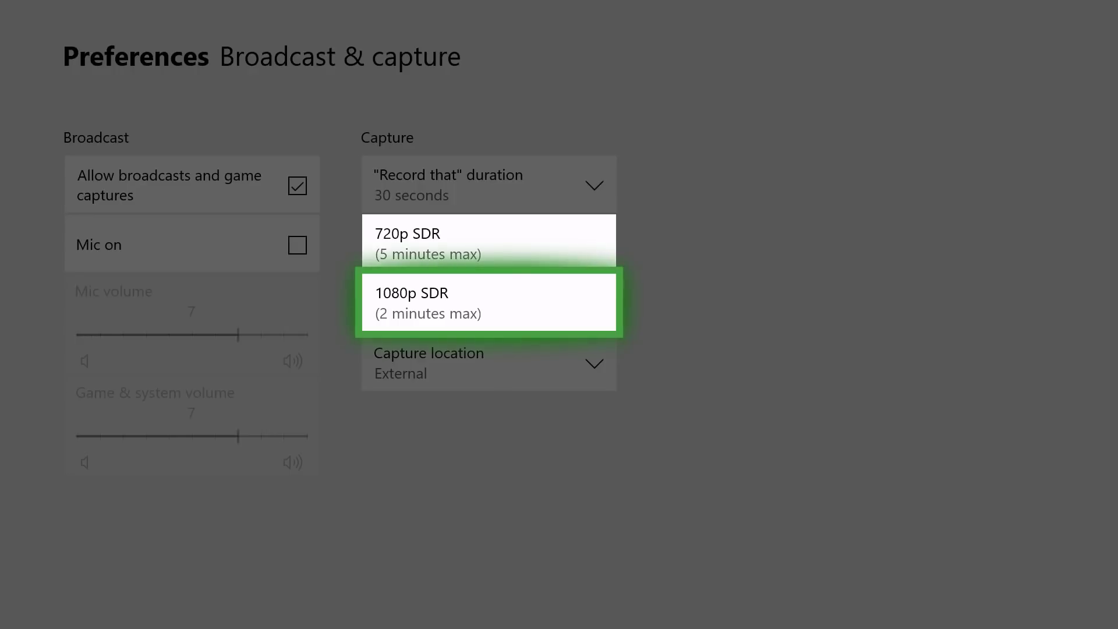
pyautogui.press('Return')
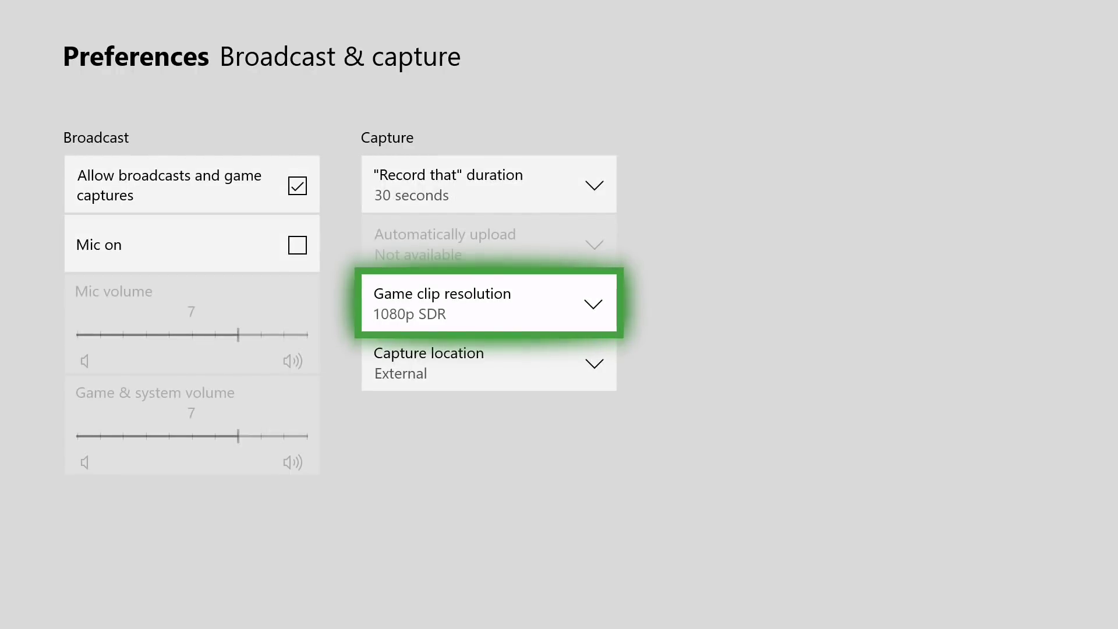
pyautogui.press('super')
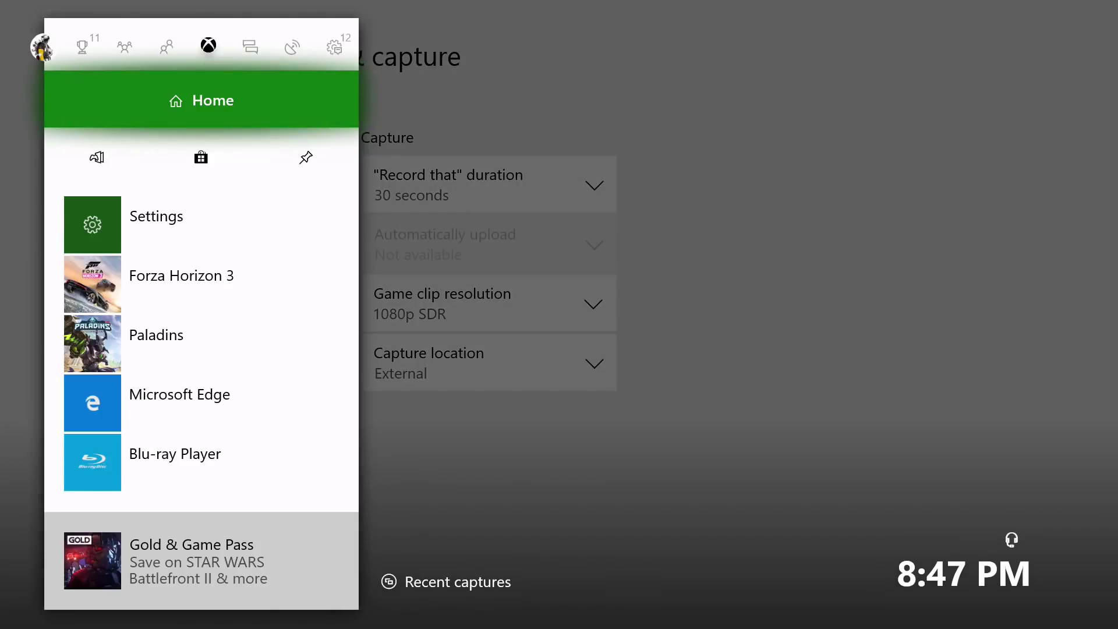
# Step: From Home, select Paladins and open its Capture options, showing External capture location
pyautogui.press('Return')
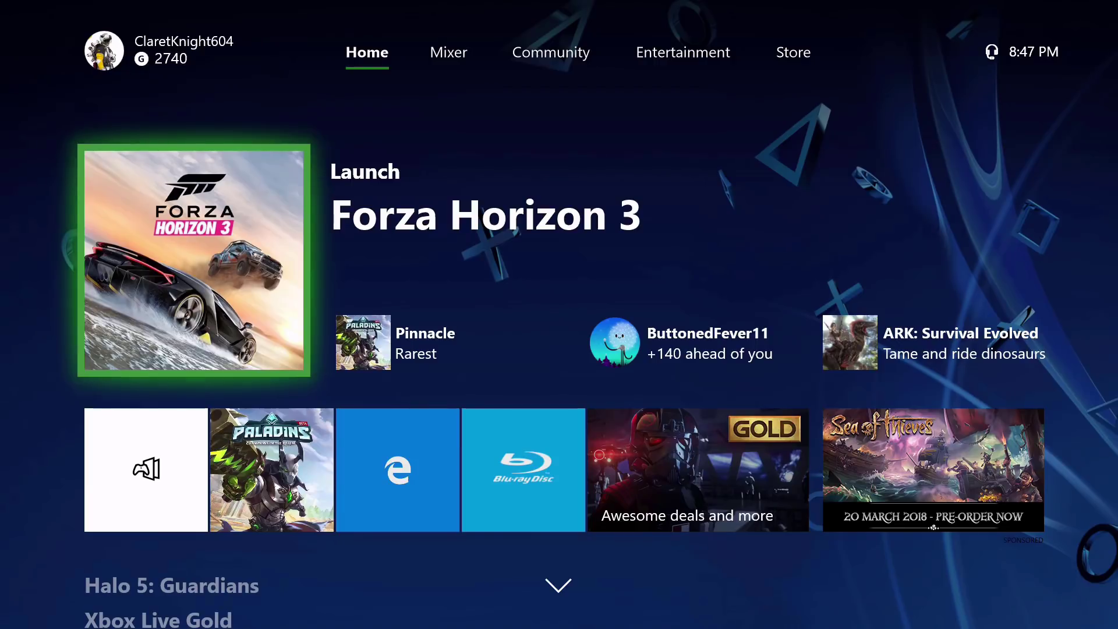
pyautogui.press('Down')
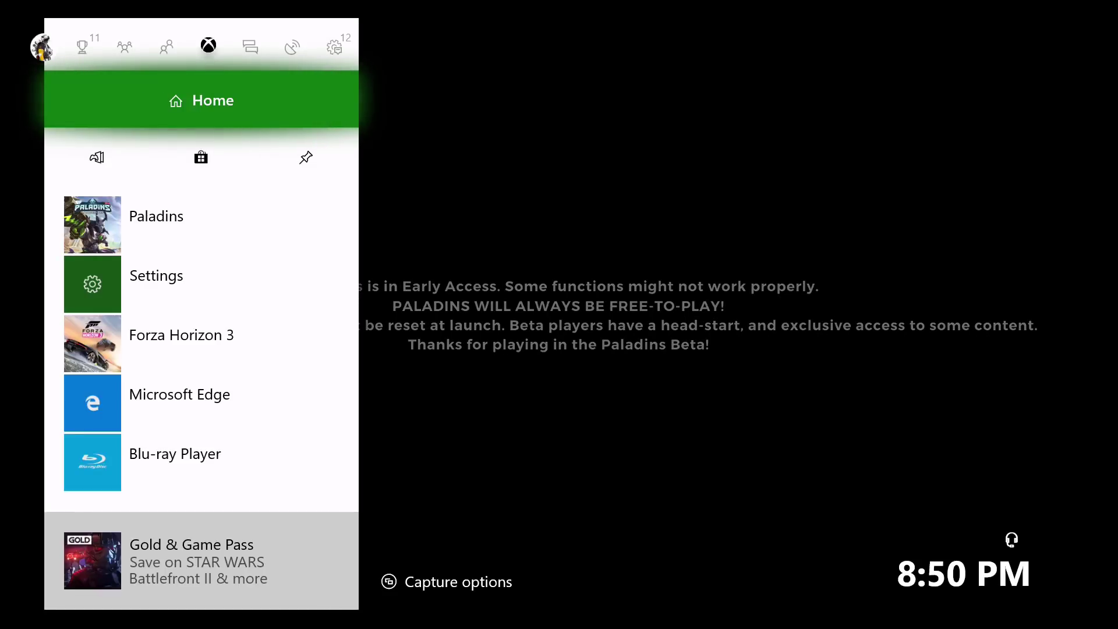
pyautogui.press('Menu')
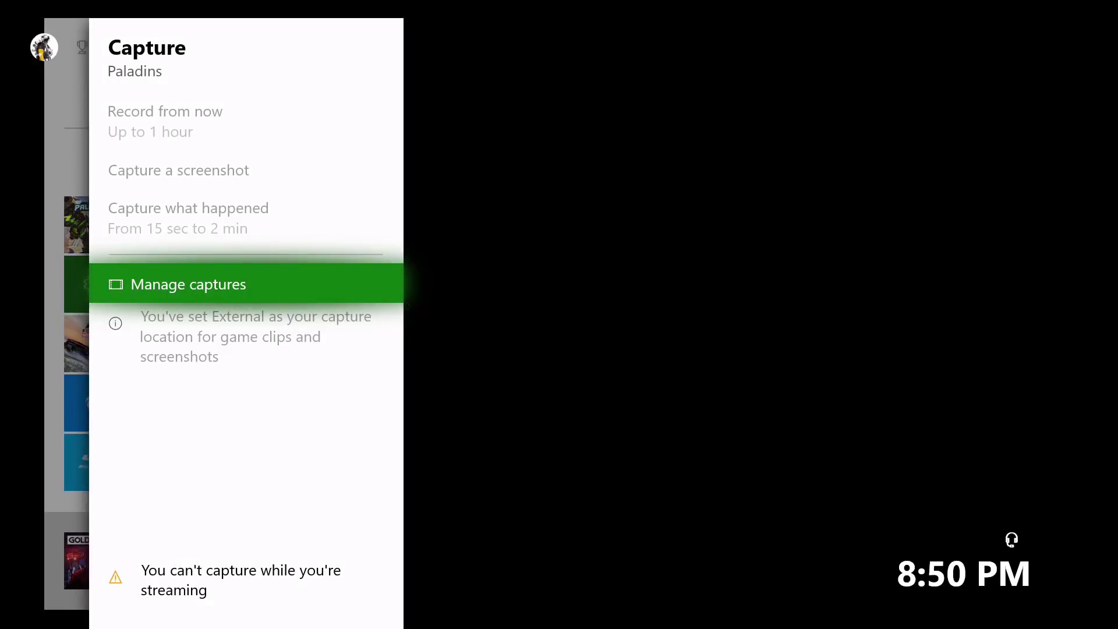